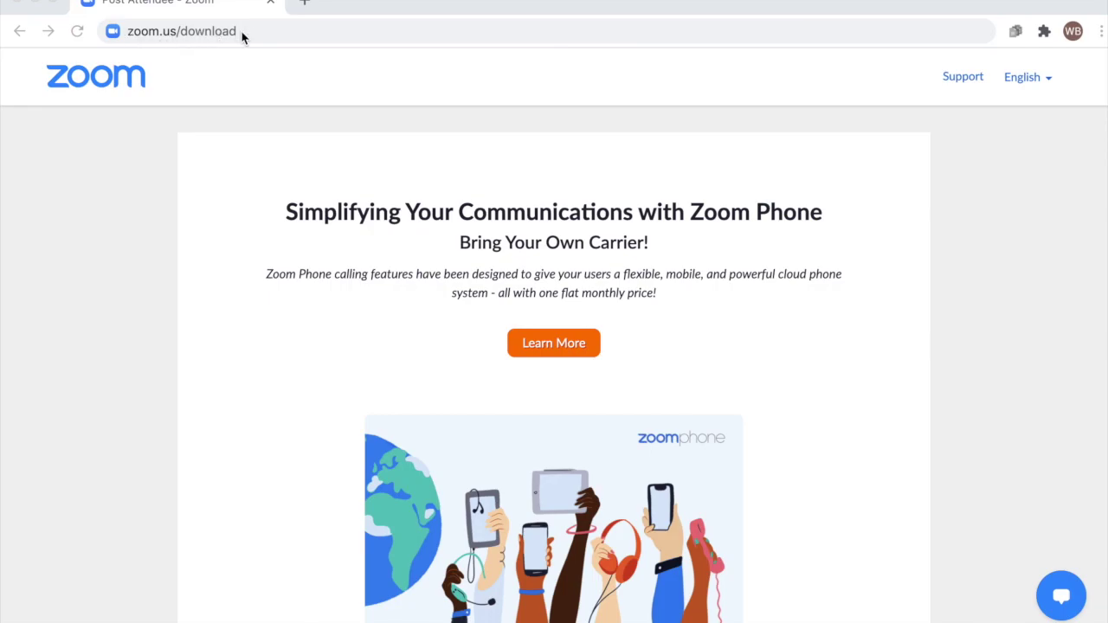
# Load the zoom.us/download page and highlight the Zoom Client for Meetings heading.
pyautogui.press('Return')
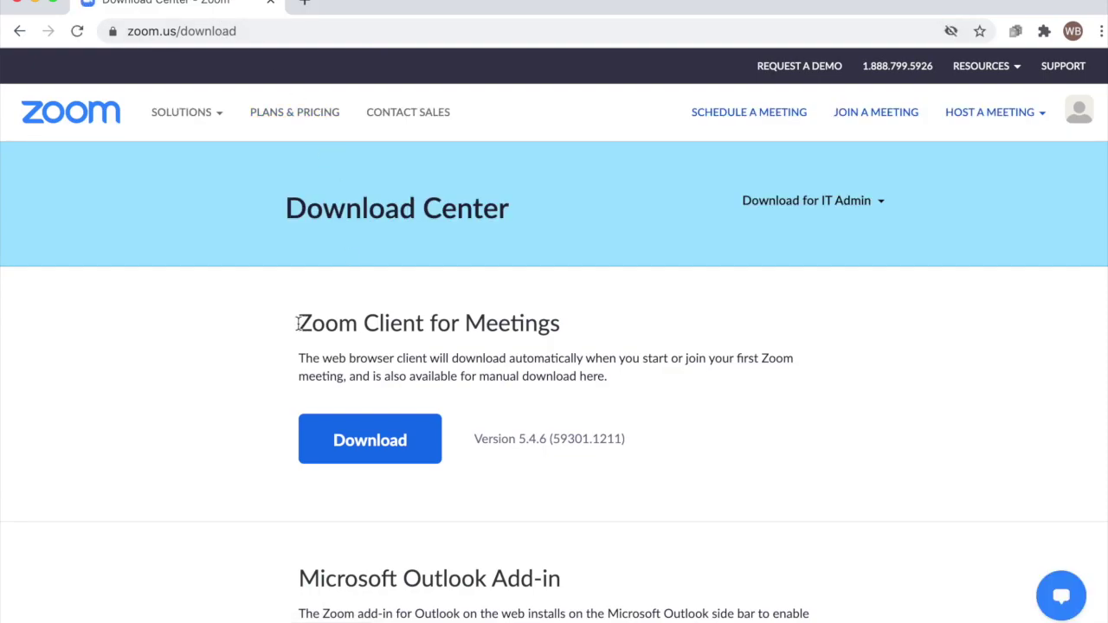
pyautogui.moveTo(297, 323); pyautogui.dragTo(630, 329)
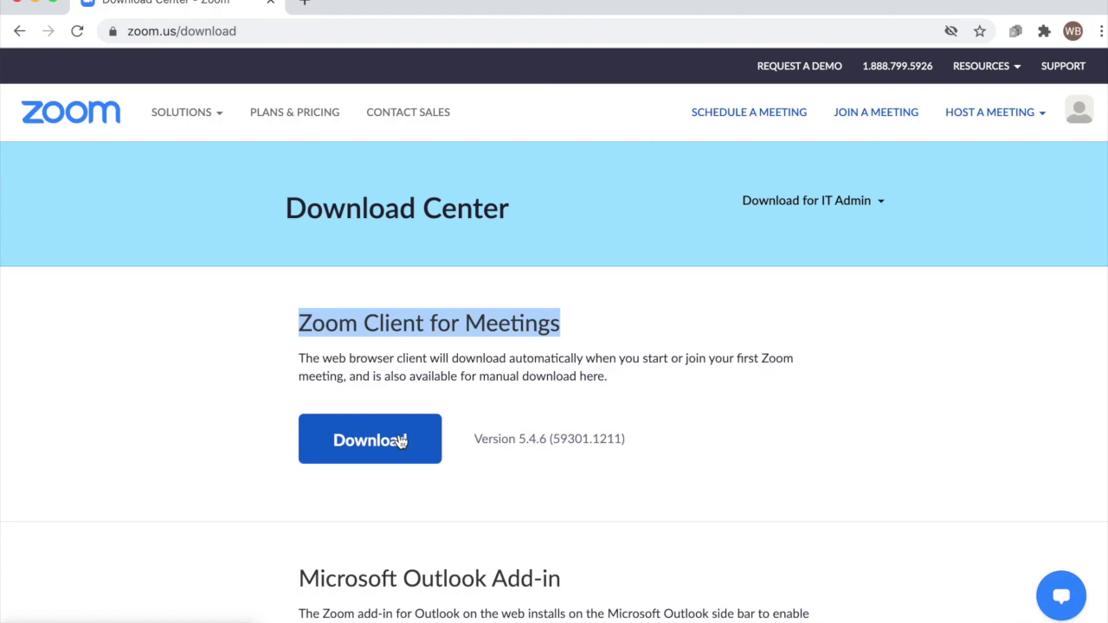
# Switch to the invitation e-mail, follow its Zoom meeting link into the Zoom app, and join with computer audio.
pyautogui.click(35, 4)
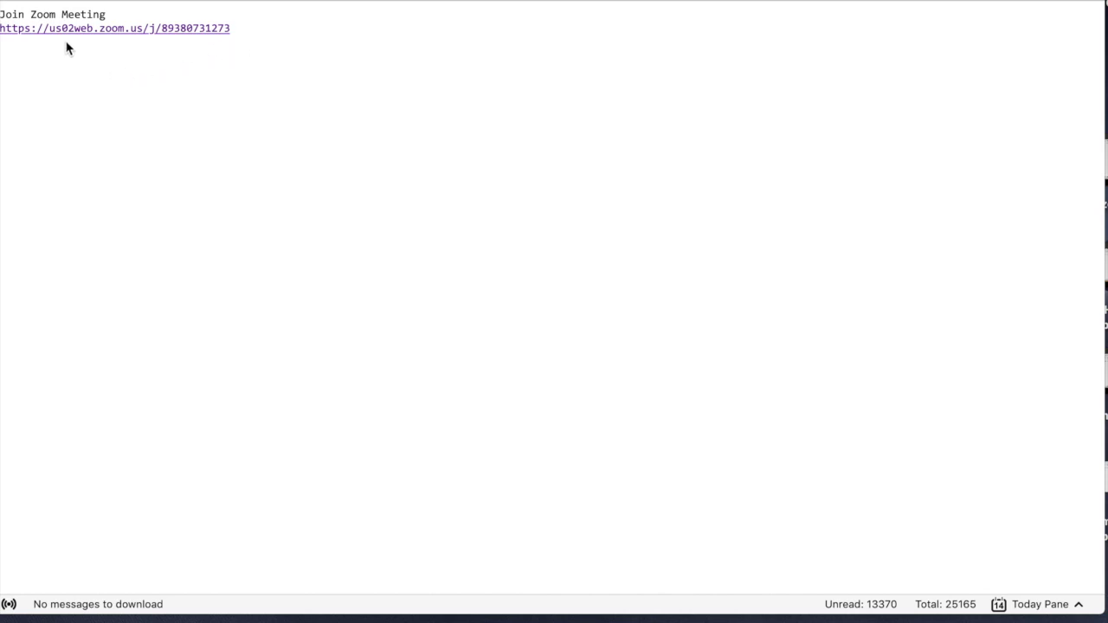
pyautogui.click(151, 30)
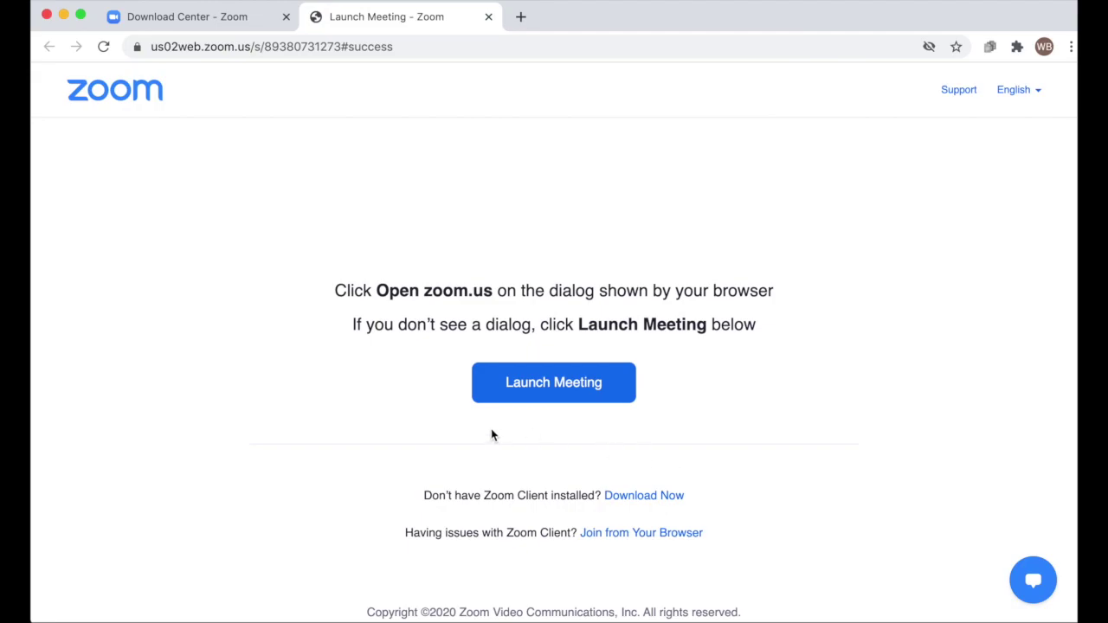
pyautogui.click(532, 389)
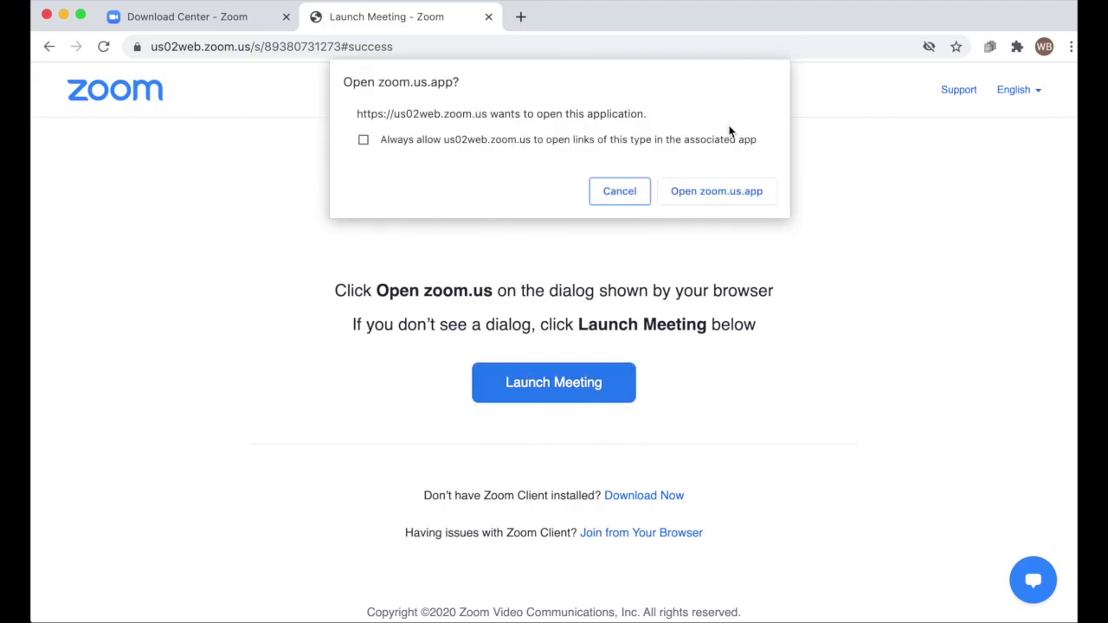
pyautogui.click(719, 192)
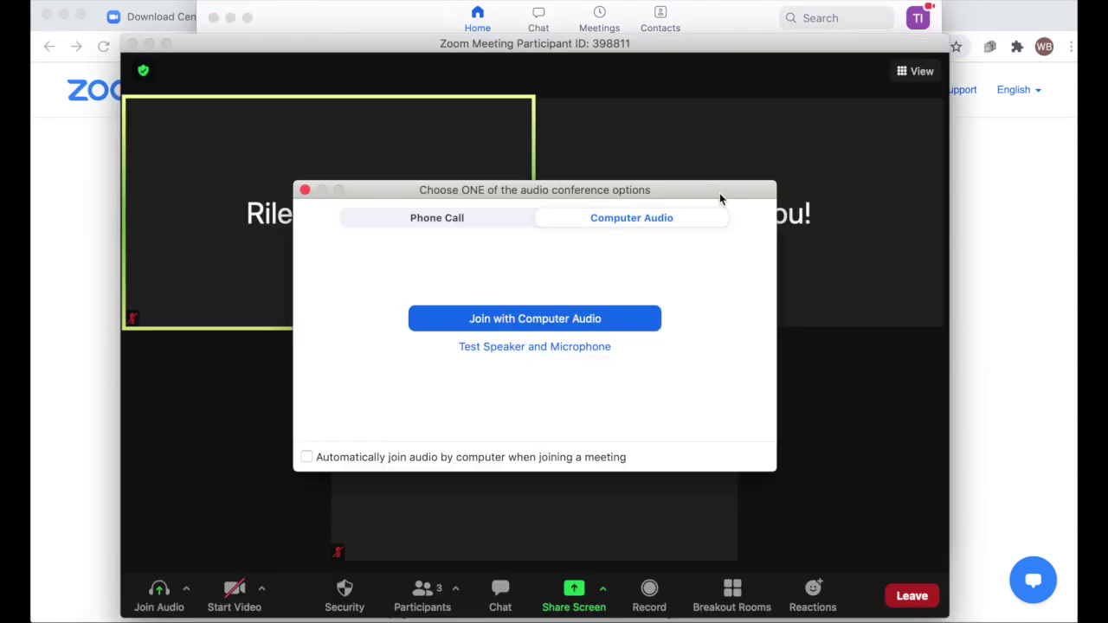
pyautogui.click(504, 318)
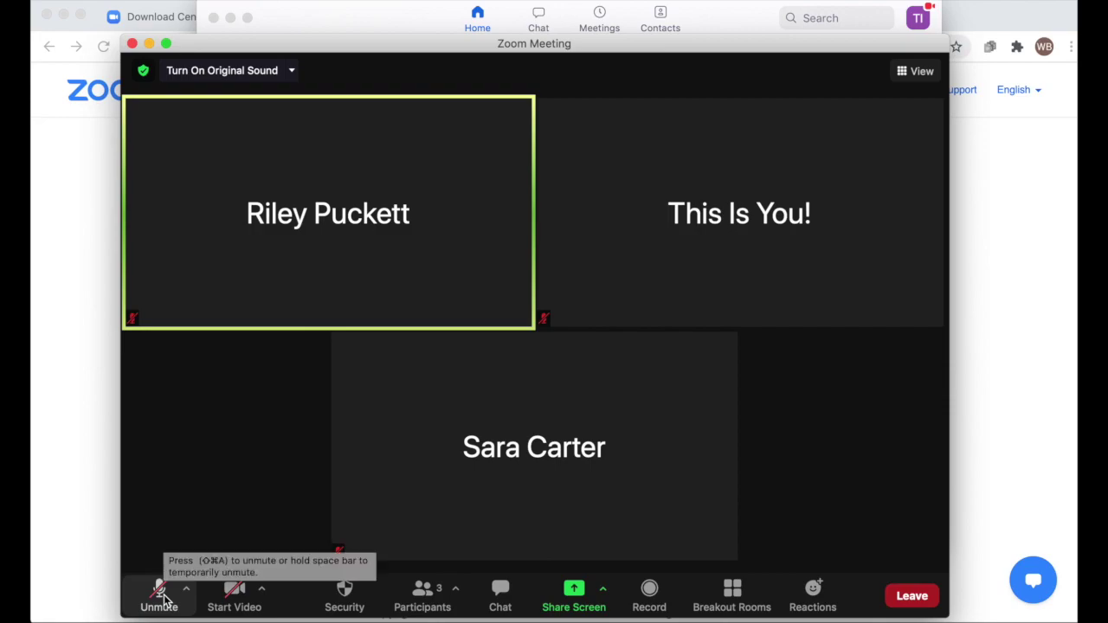
# Unmute and re-mute the microphone, and start and stop the camera video.
pyautogui.click(160, 596)
pyautogui.click(160, 595)
pyautogui.click(237, 591)
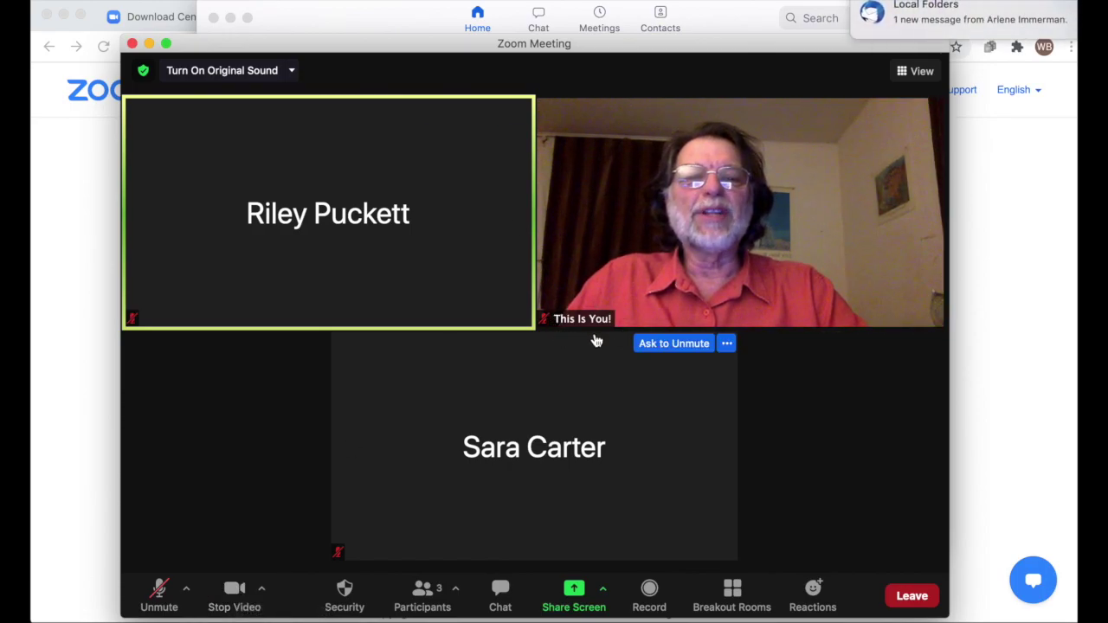
pyautogui.moveTo(567, 298)
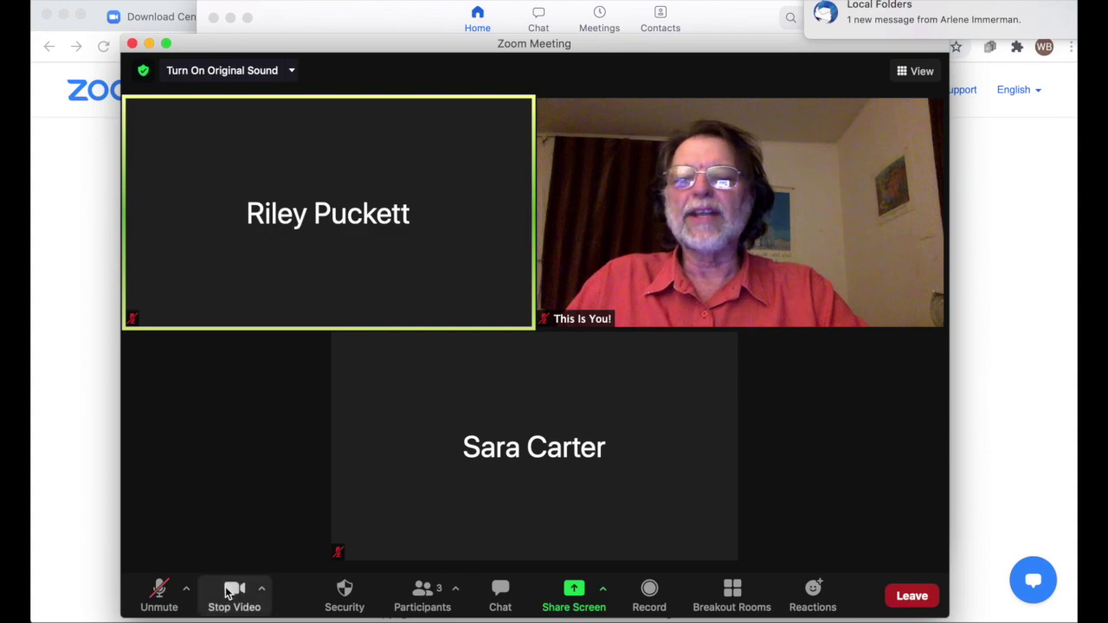
pyautogui.click(232, 600)
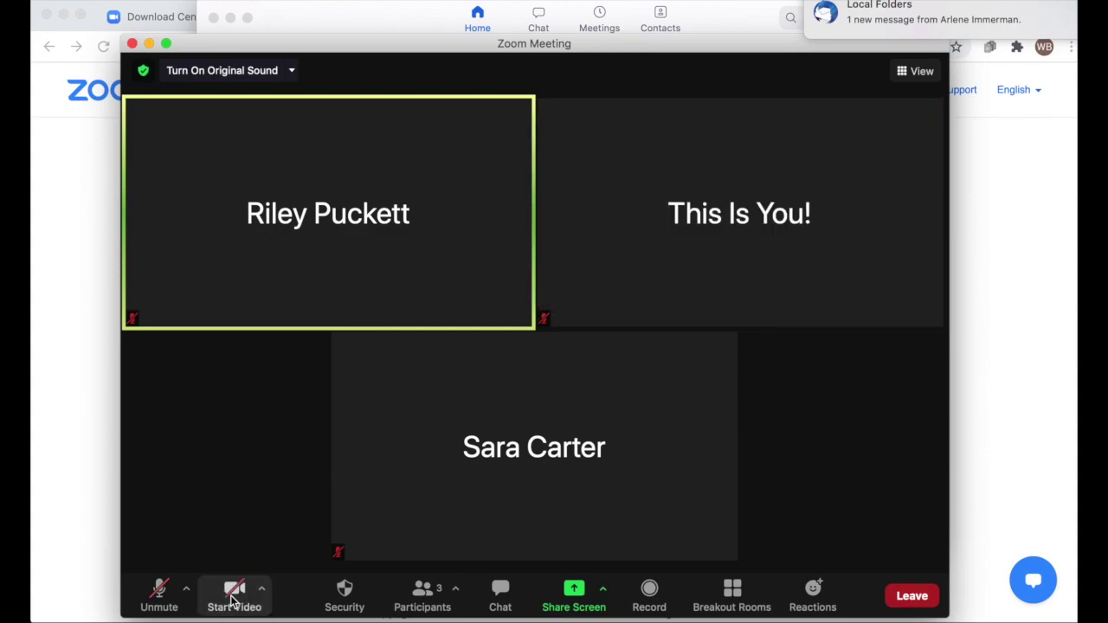
# Rename your own participant tile to "Your Name Here".
pyautogui.moveTo(796, 181)
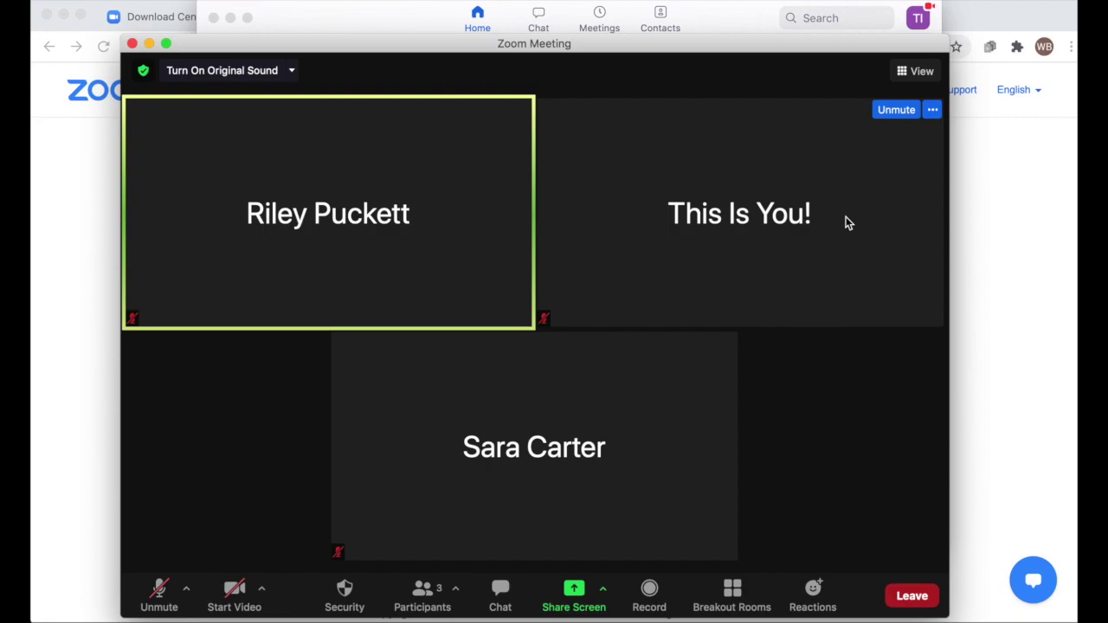
pyautogui.click(933, 111)
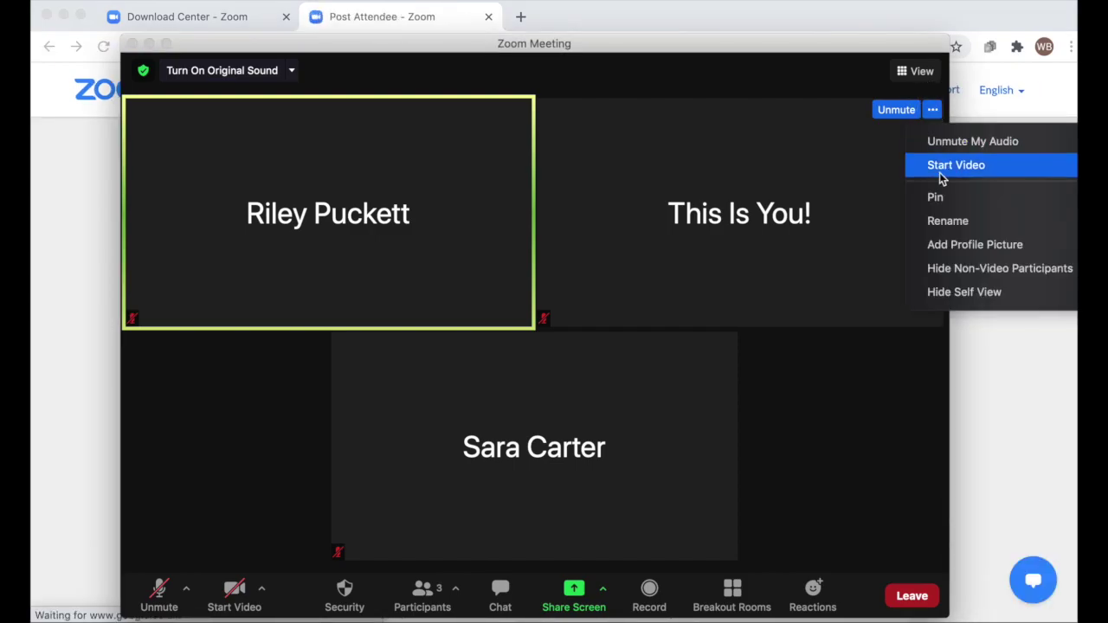
pyautogui.click(945, 223)
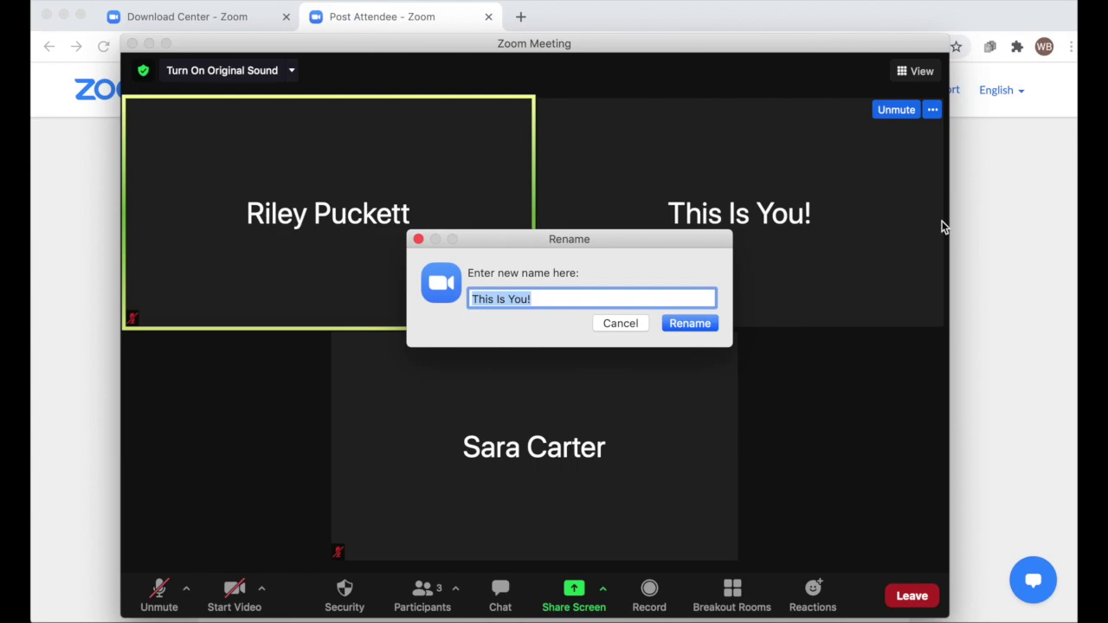
pyautogui.write('Your Name Her')
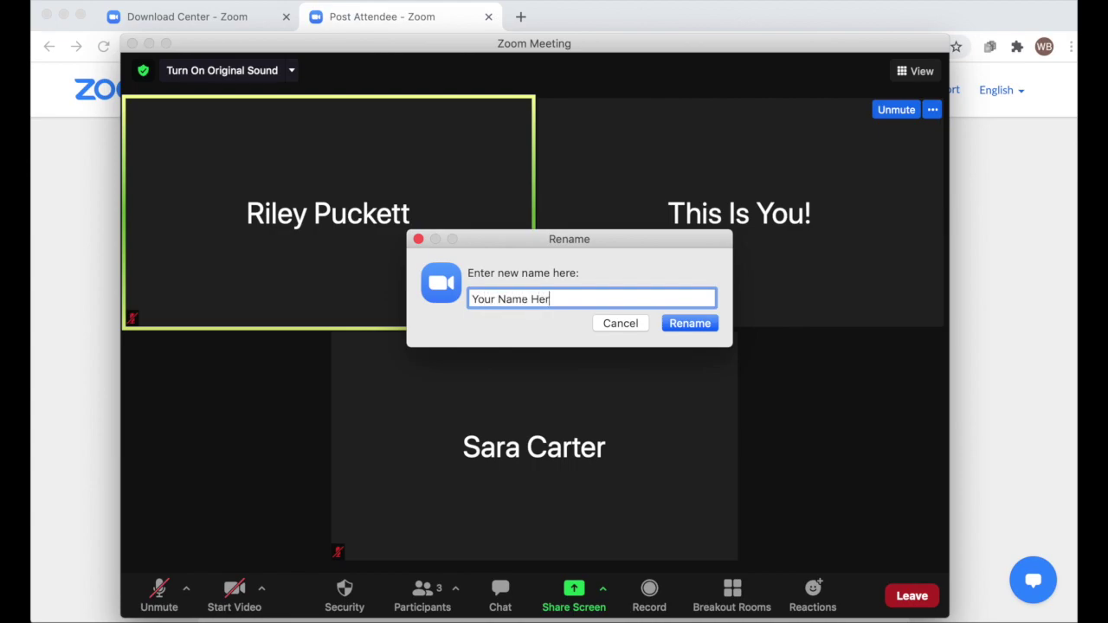
pyautogui.write('e')
pyautogui.click(708, 324)
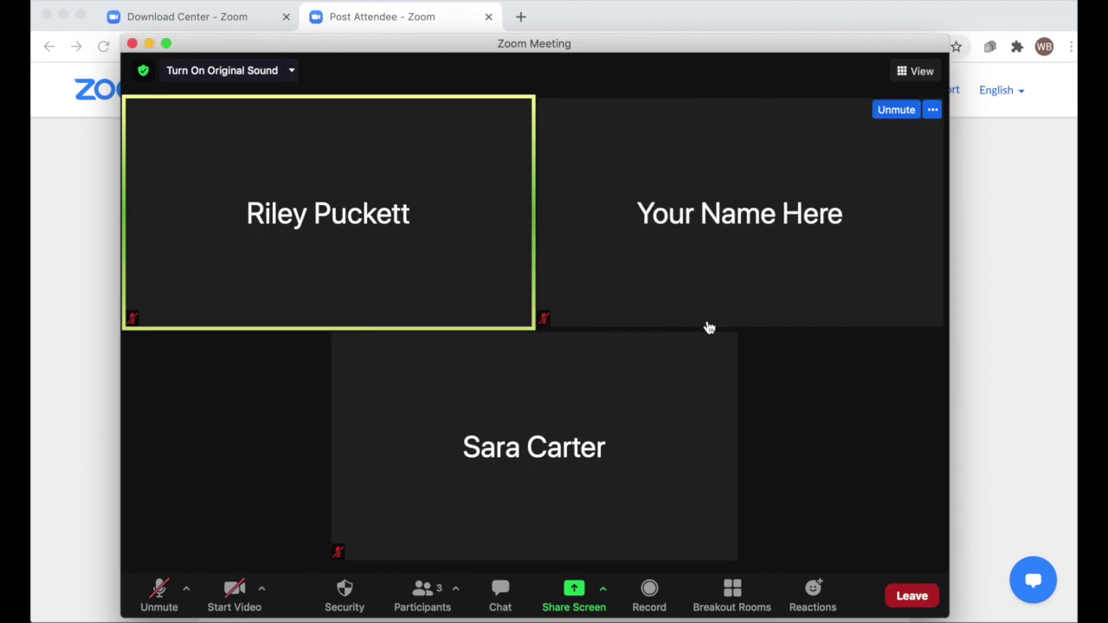
# Toggle your own microphone on and off twice directly from the participant tile.
pyautogui.click(897, 111)
pyautogui.click(897, 110)
pyautogui.click(897, 111)
pyautogui.click(897, 113)
# Open Zoom's settings from the meeting information, view the General options, and raise the microphone input volume slightly in the Audio settings.
pyautogui.click(143, 72)
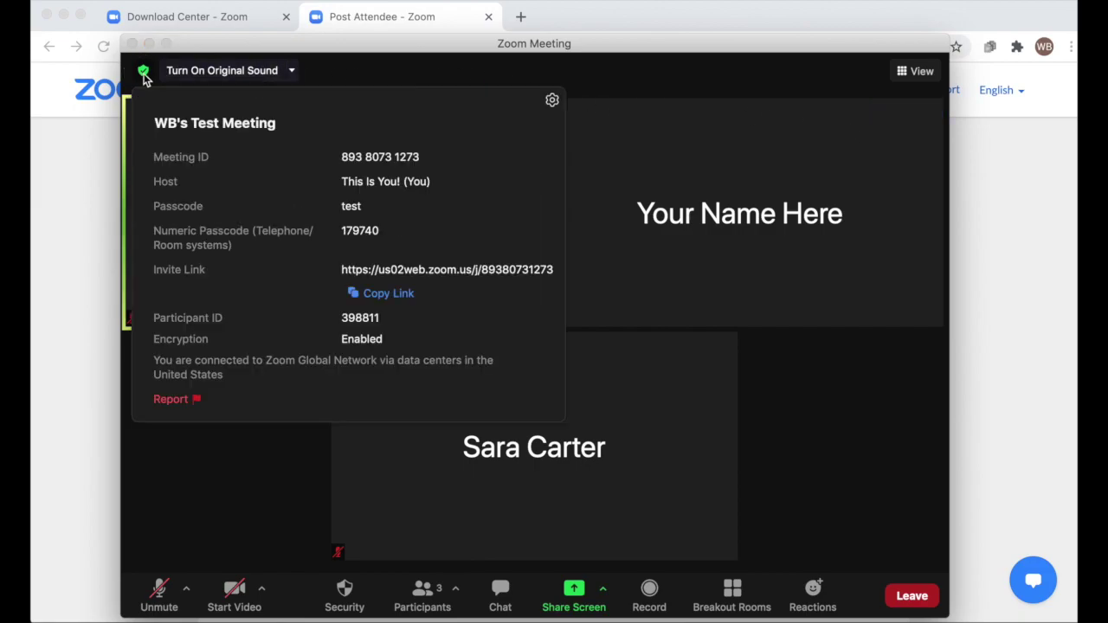
pyautogui.click(552, 101)
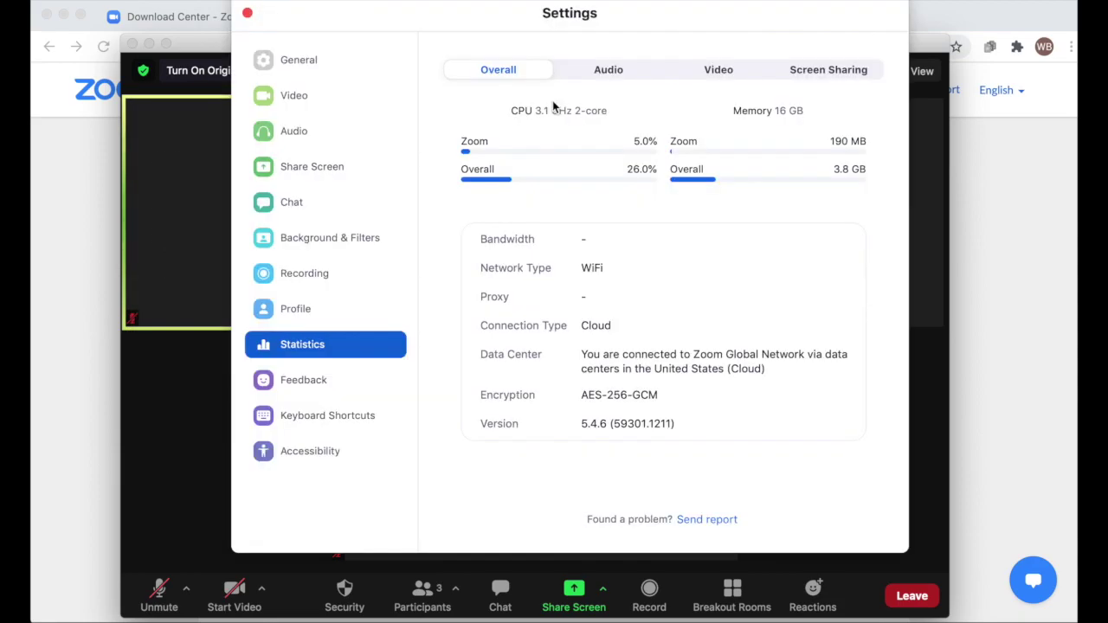
pyautogui.click(307, 58)
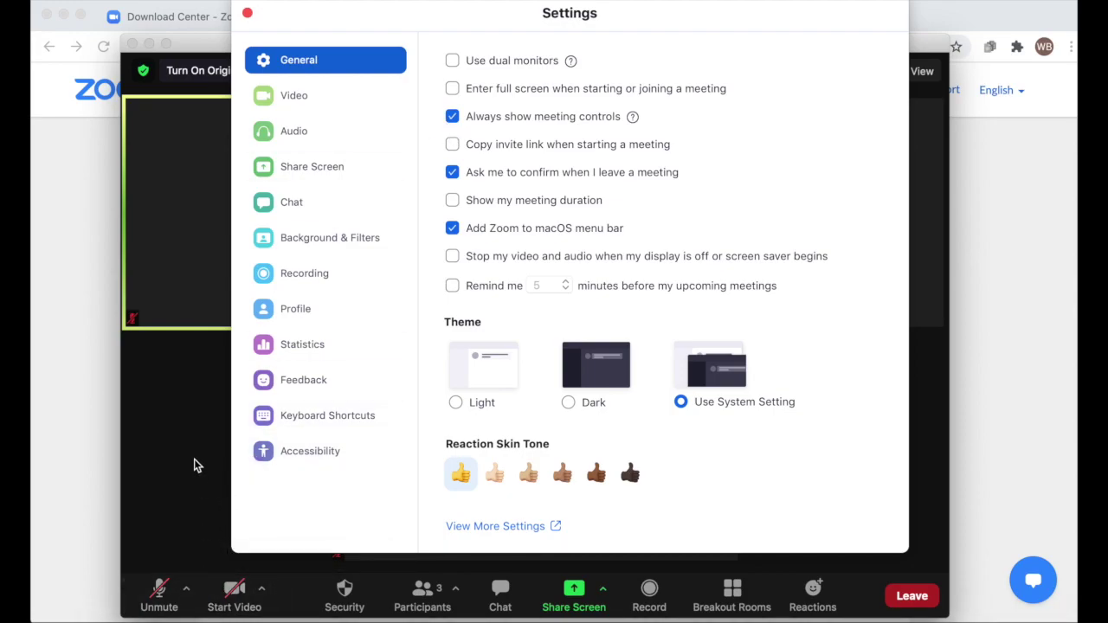
pyautogui.click(292, 141)
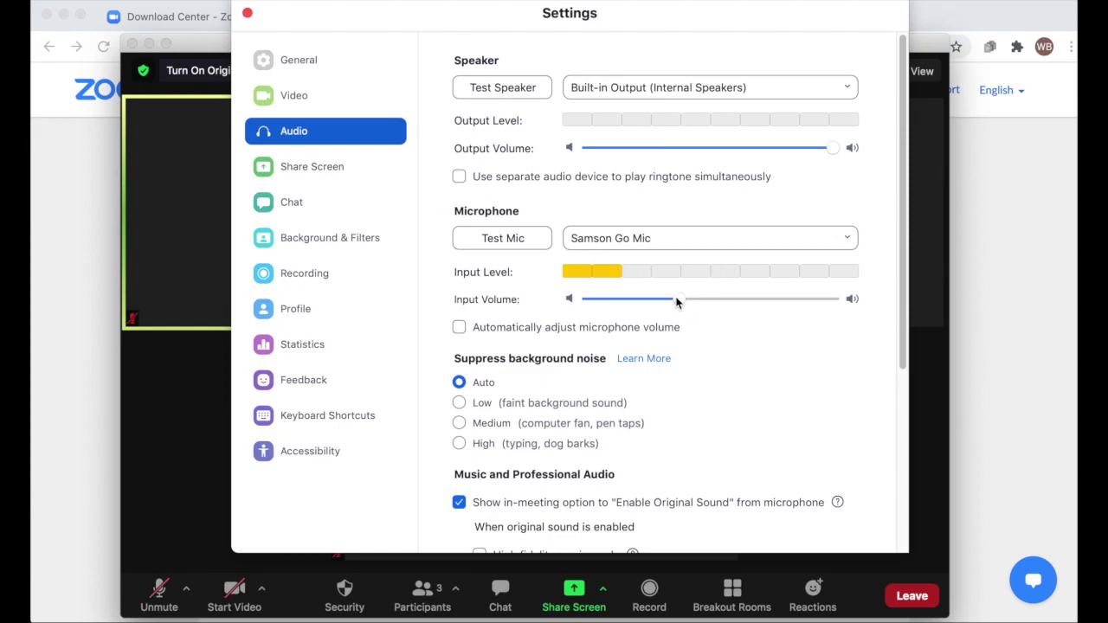
pyautogui.moveTo(676, 299)
pyautogui.mouseDown()
pyautogui.moveTo(643, 299)
pyautogui.moveTo(735, 298)
pyautogui.moveTo(685, 299)
pyautogui.mouseUp()
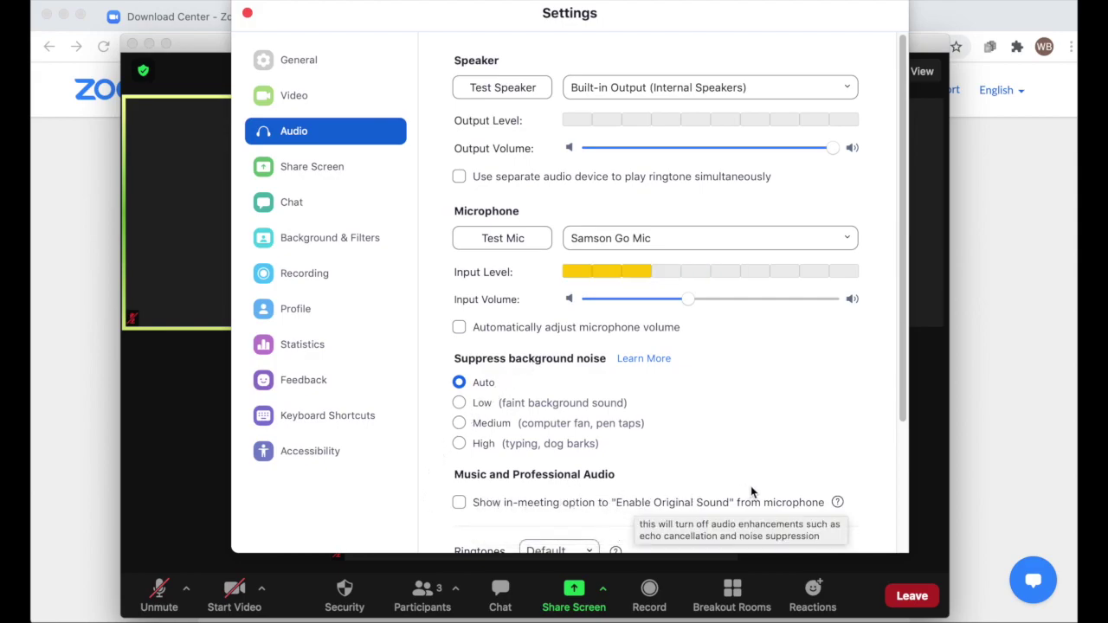
# Enable the in-meeting option for "Enable Original Sound", close the settings, and turn on original sound in the meeting.
pyautogui.click(459, 503)
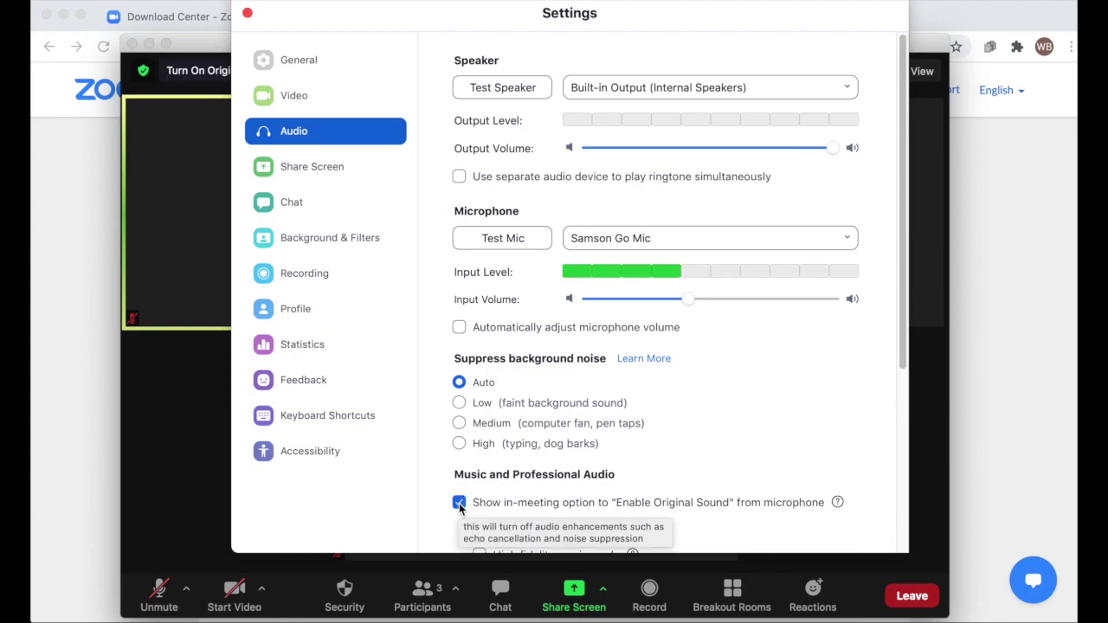
pyautogui.click(246, 14)
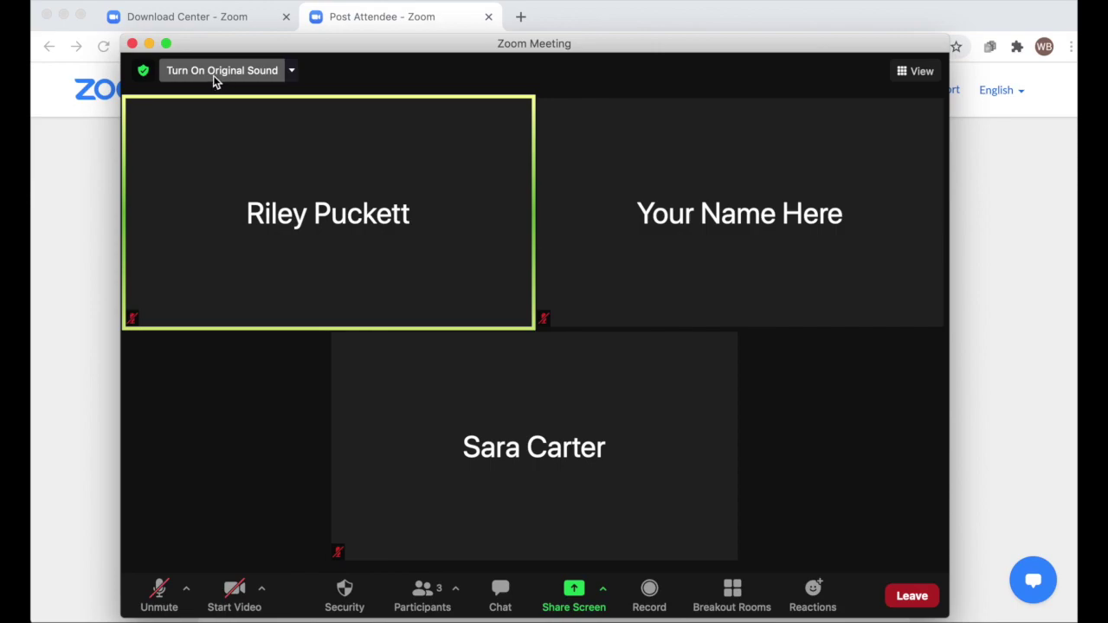
pyautogui.click(205, 74)
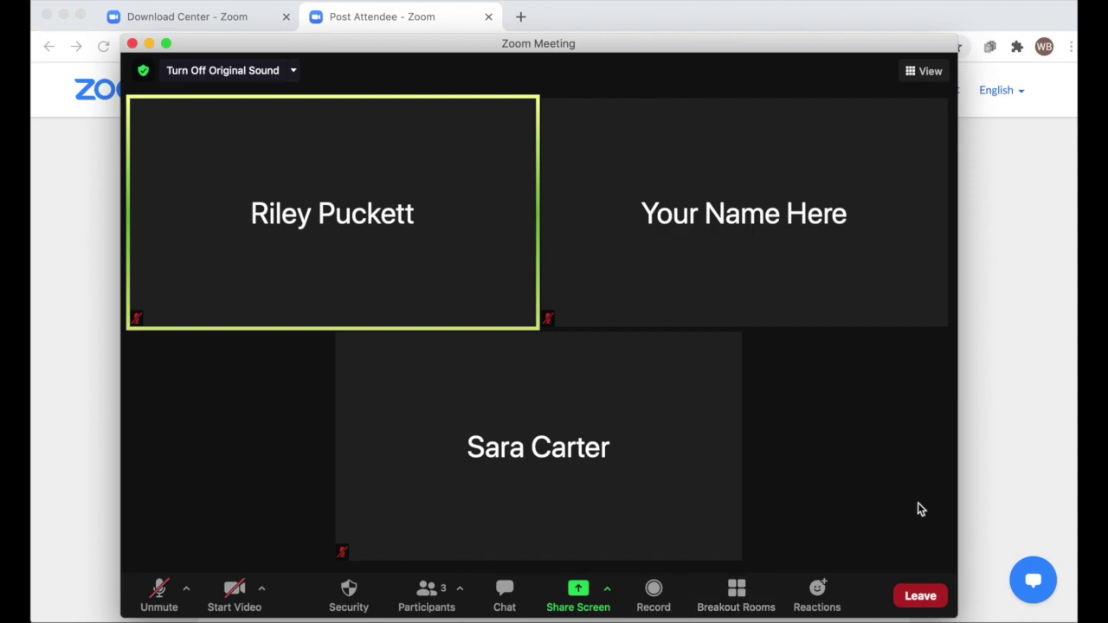
# Narrow the meeting window, reveal the collapsed Breakout Rooms command, and widen the window again.
pyautogui.moveTo(958, 480); pyautogui.dragTo(882, 481)
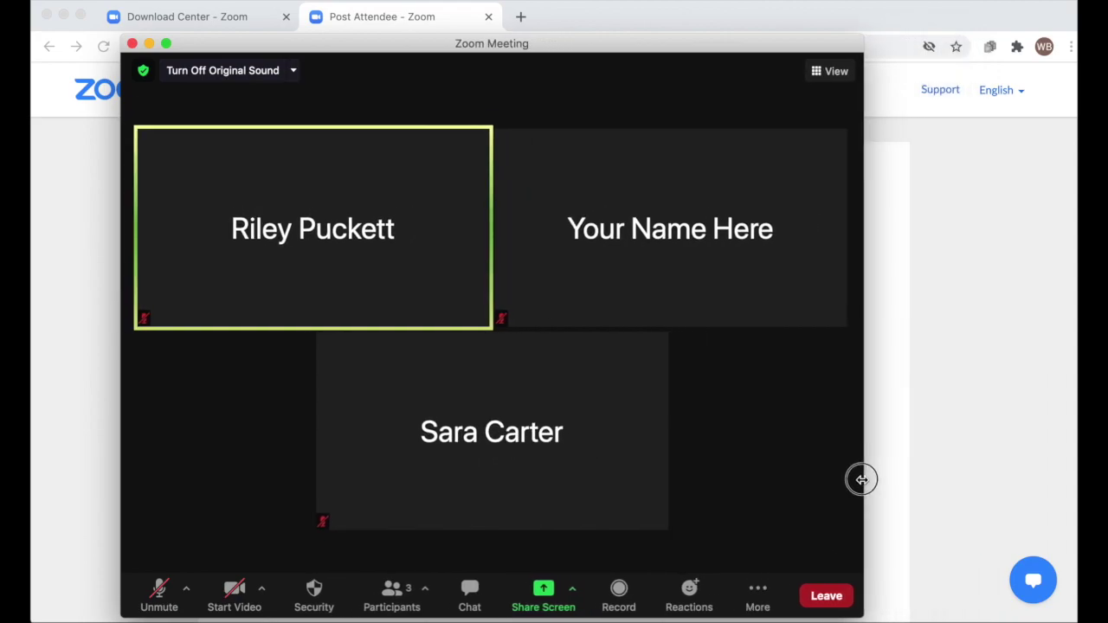
pyautogui.moveTo(861, 478); pyautogui.dragTo(860, 480)
pyautogui.click(756, 588)
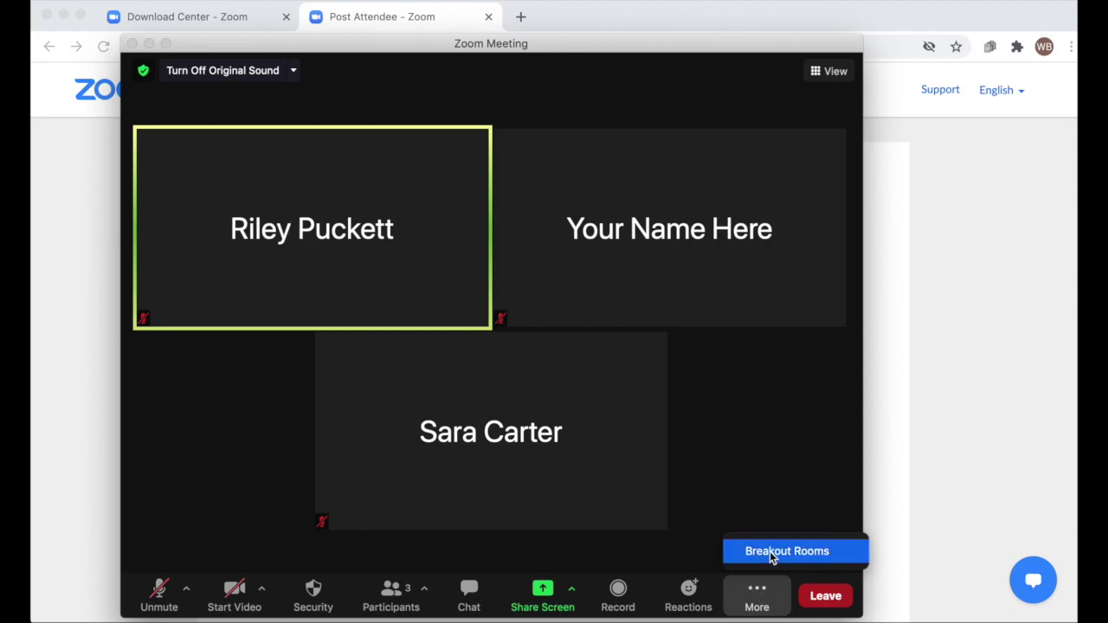
pyautogui.moveTo(861, 448); pyautogui.dragTo(933, 434)
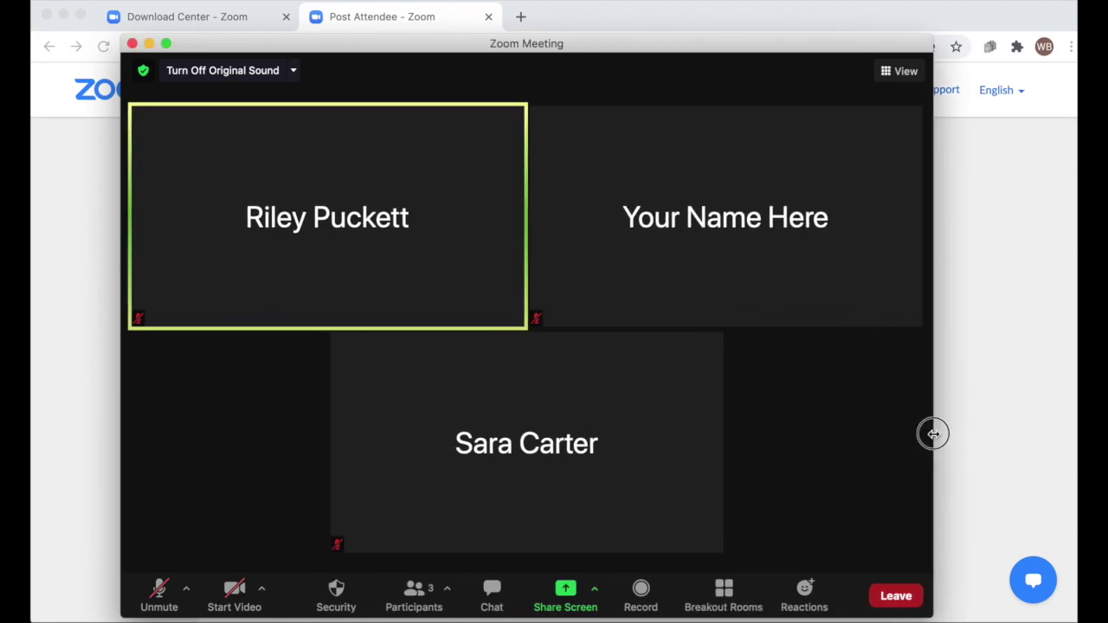
# Open the list of breakout rooms and join the Kitchen room.
pyautogui.click(725, 593)
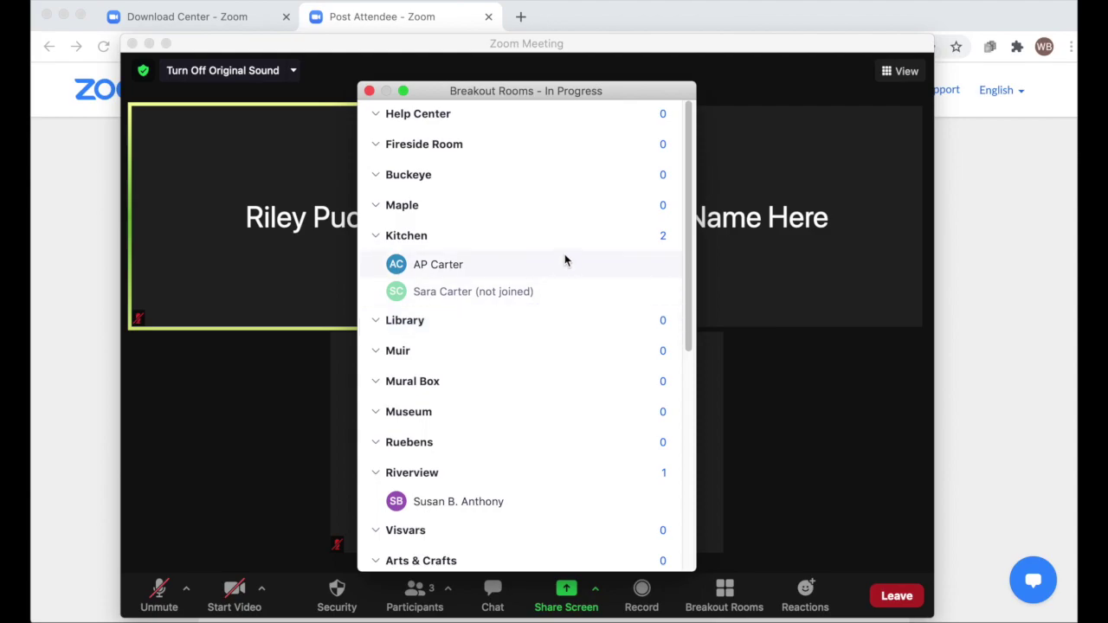
pyautogui.moveTo(646, 238)
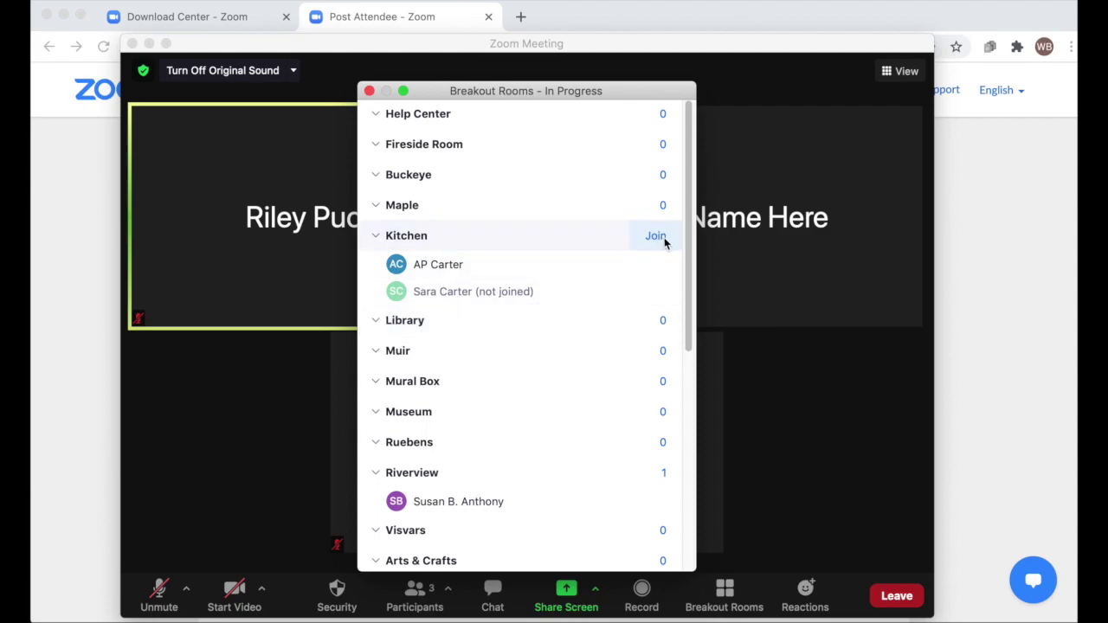
pyautogui.click(664, 239)
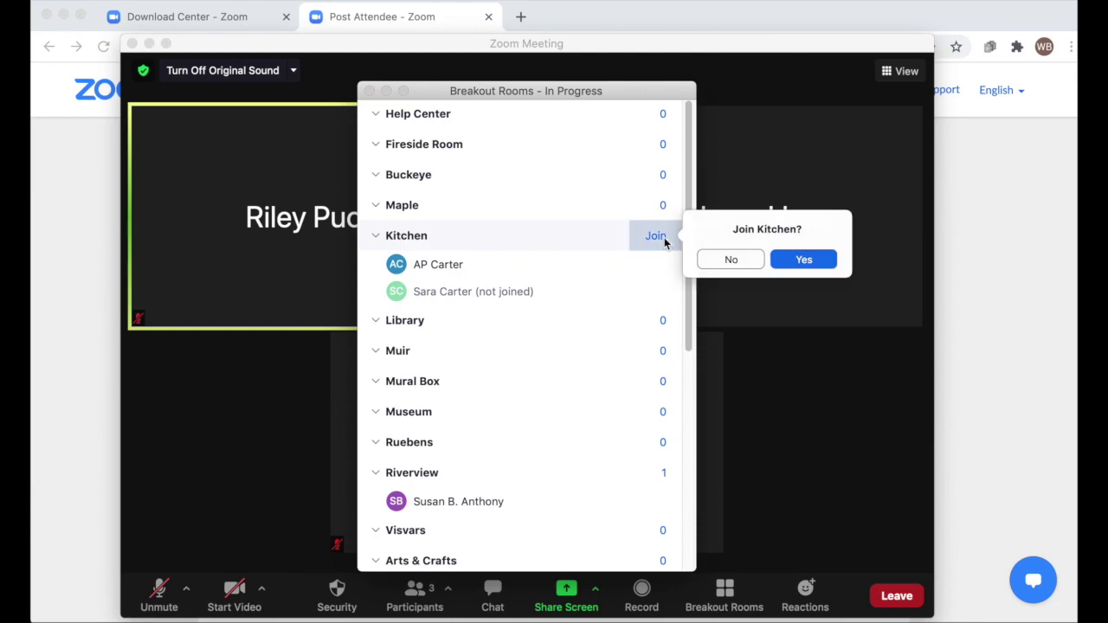
pyautogui.click(803, 260)
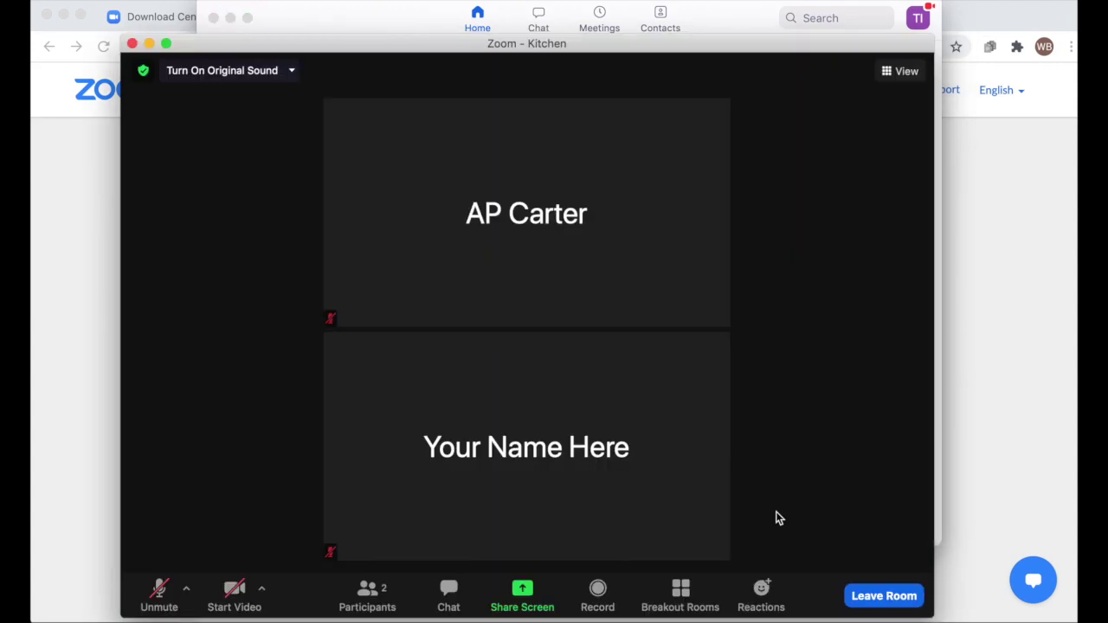
# Switch from the Kitchen breakout room to the Riverview room.
pyautogui.click(680, 595)
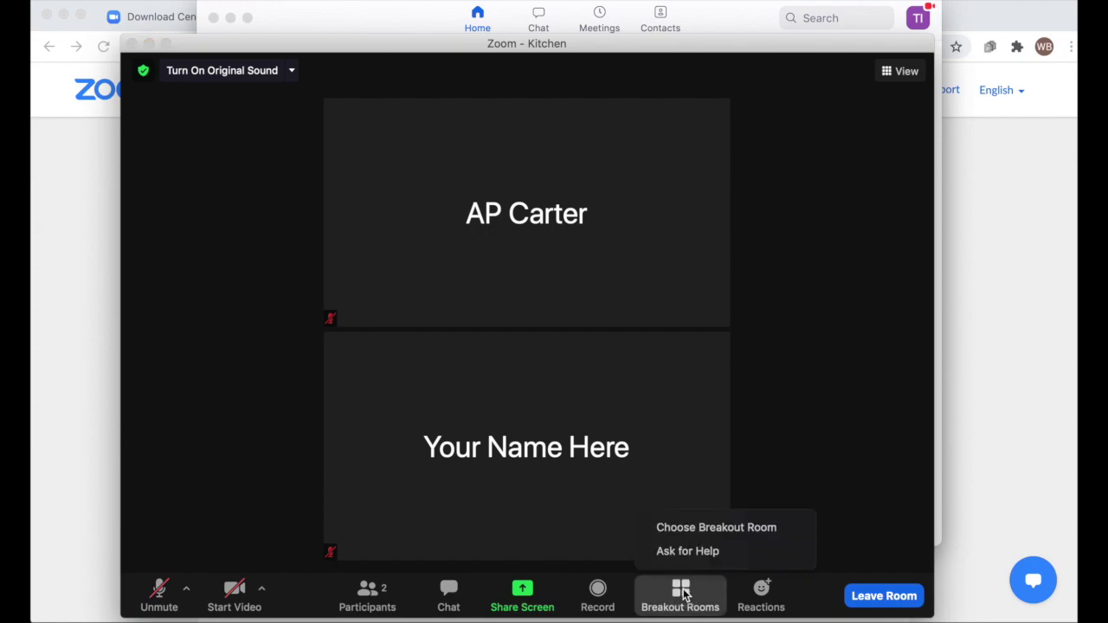
pyautogui.click(681, 527)
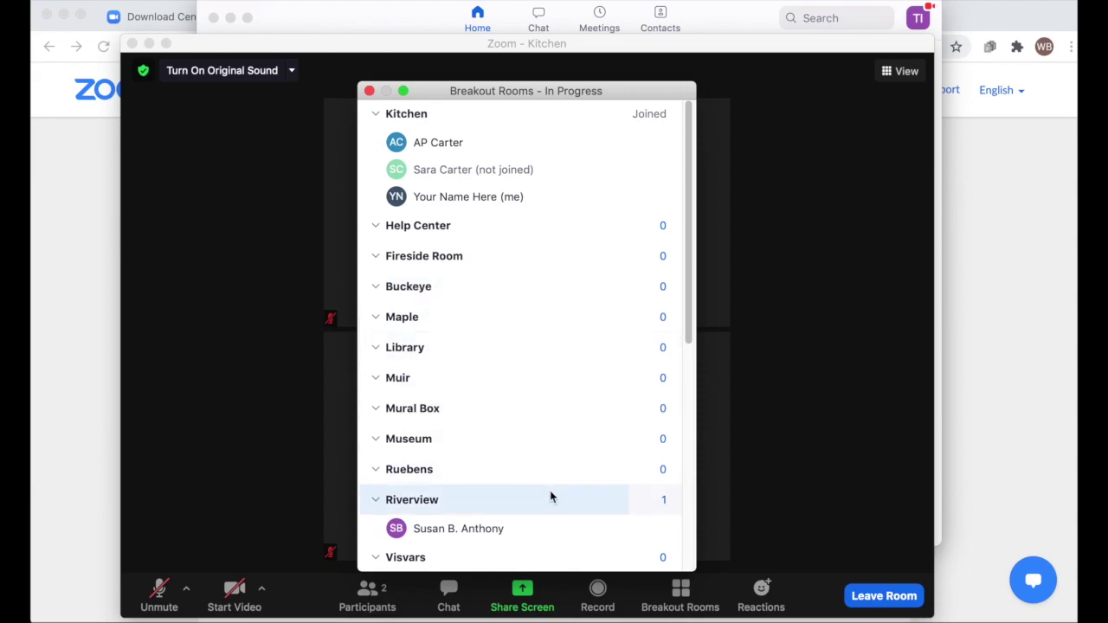
pyautogui.click(655, 499)
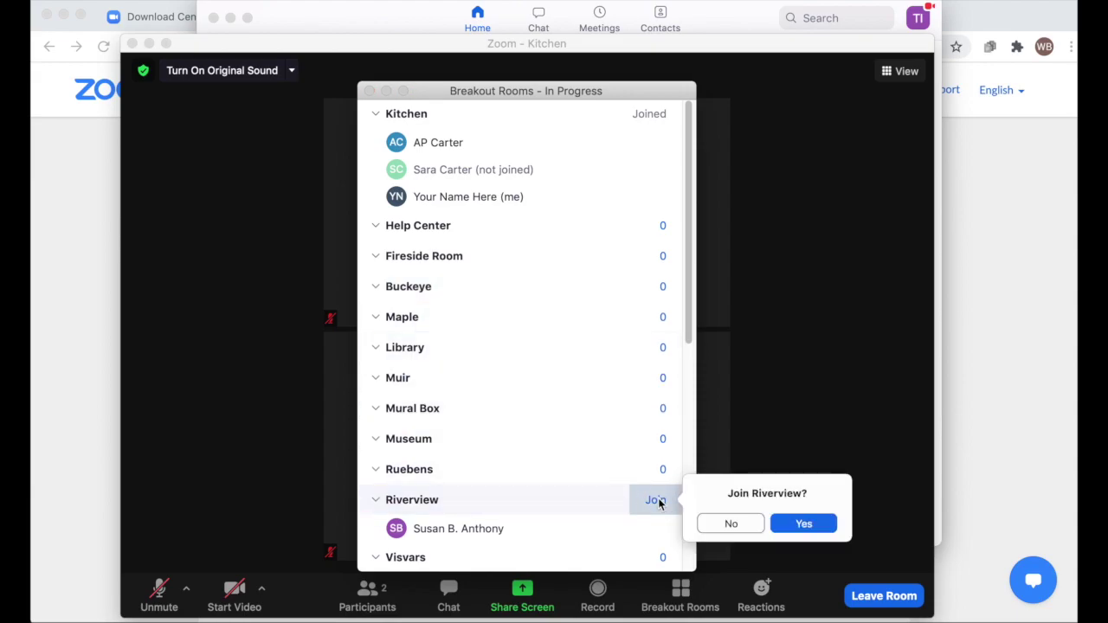
pyautogui.click(804, 524)
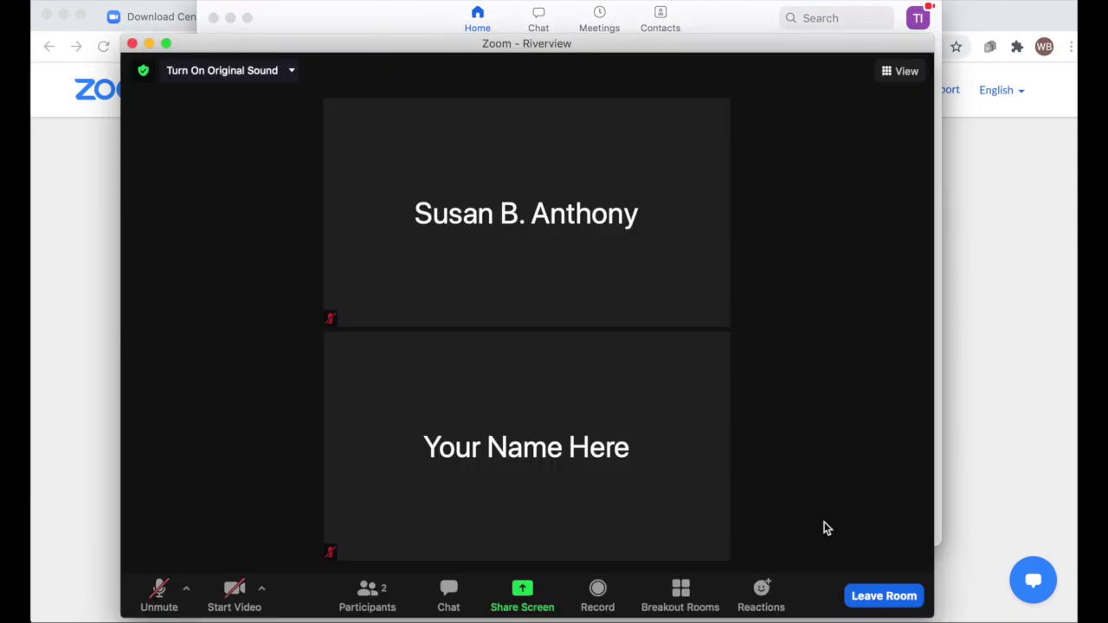
# Review the full list of available breakout rooms down to its end, and close it.
pyautogui.click(681, 591)
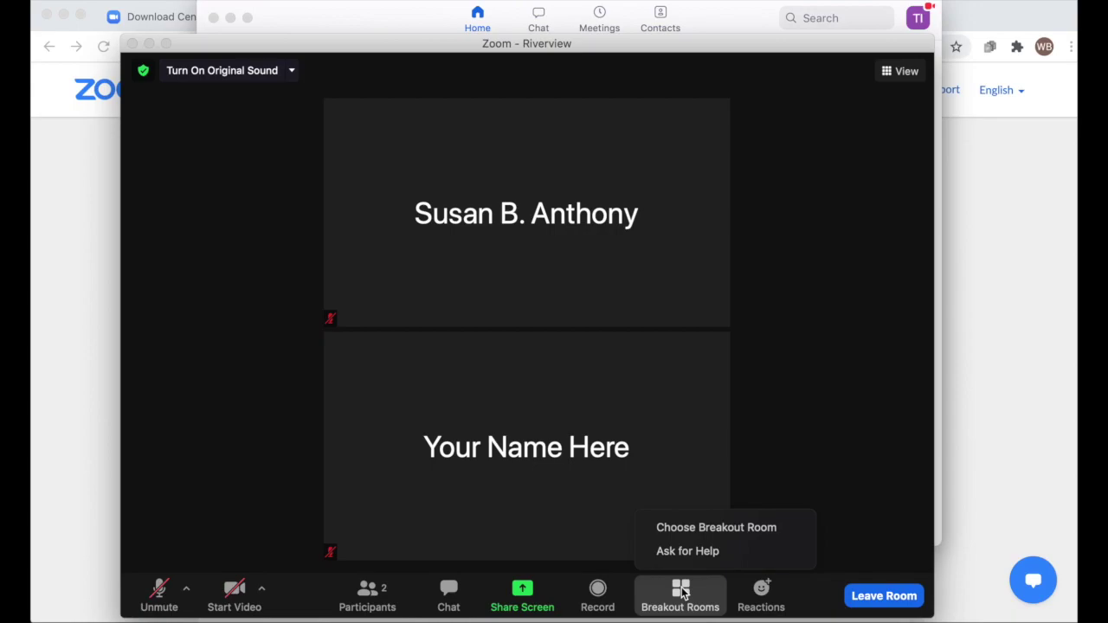
pyautogui.click(680, 527)
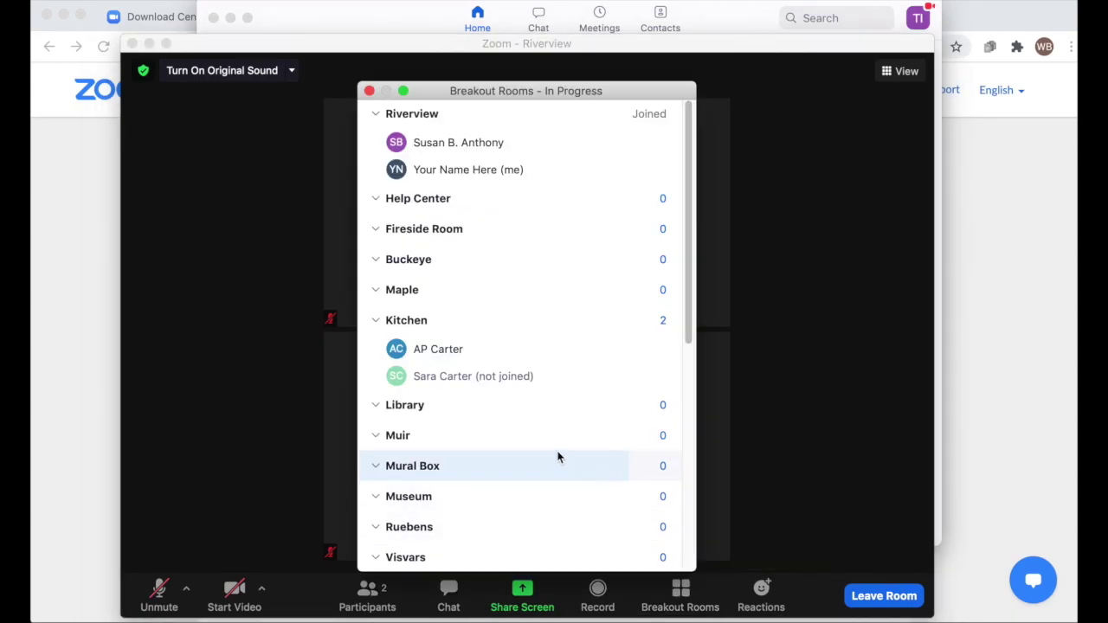
pyautogui.scroll(-1, 545, 449)
pyautogui.scroll(-10, 545, 449)
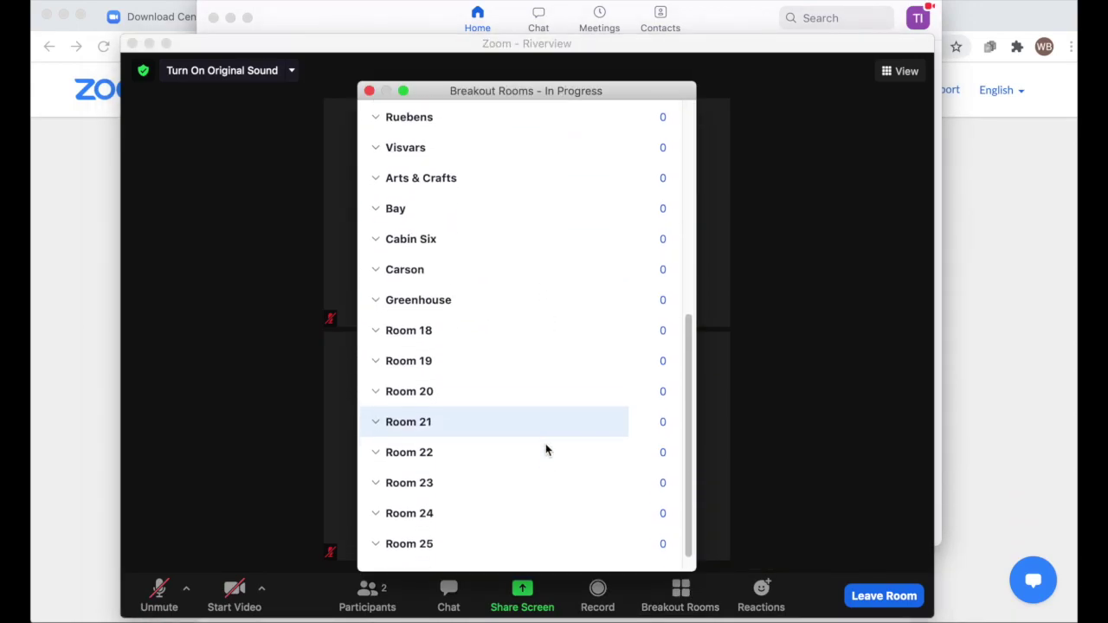
pyautogui.click(368, 90)
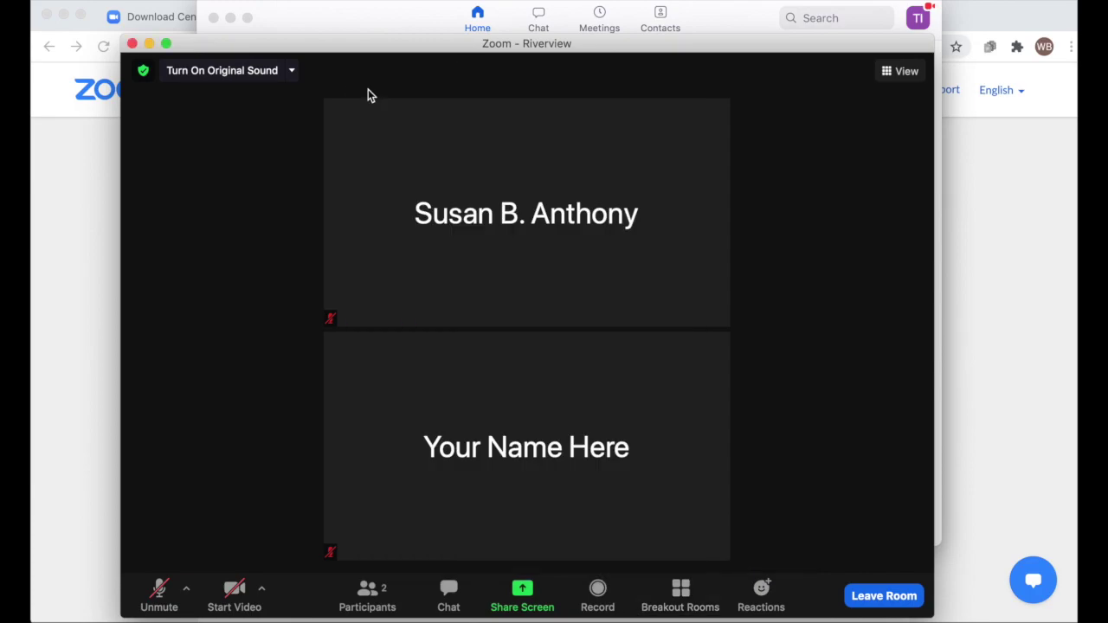
# Leave the Riverview breakout room without leaving the meeting.
pyautogui.click(870, 601)
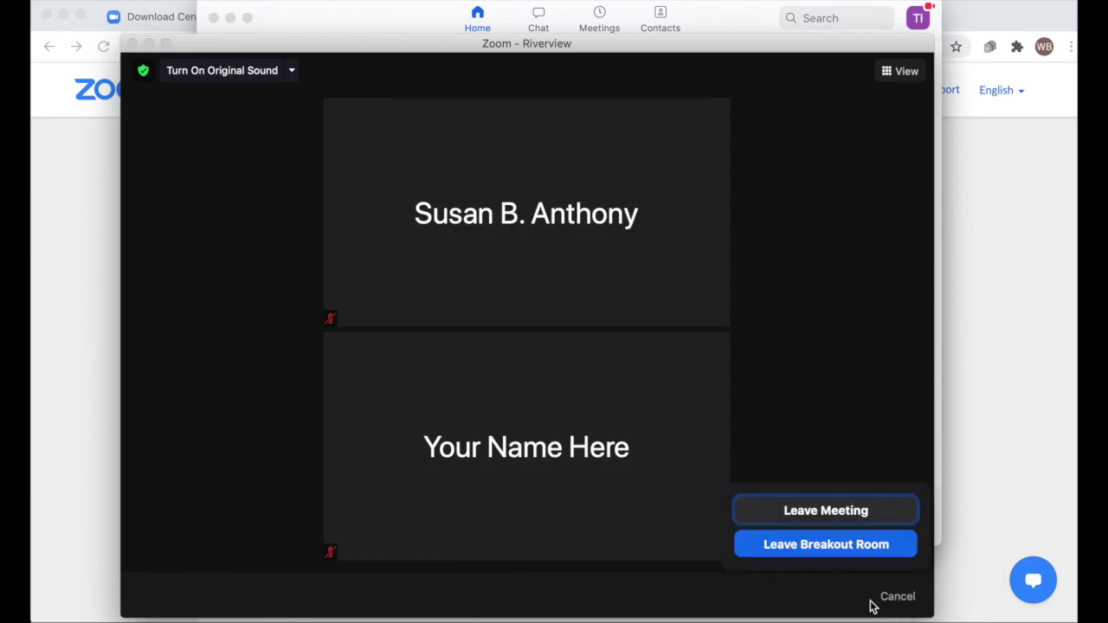
pyautogui.click(835, 545)
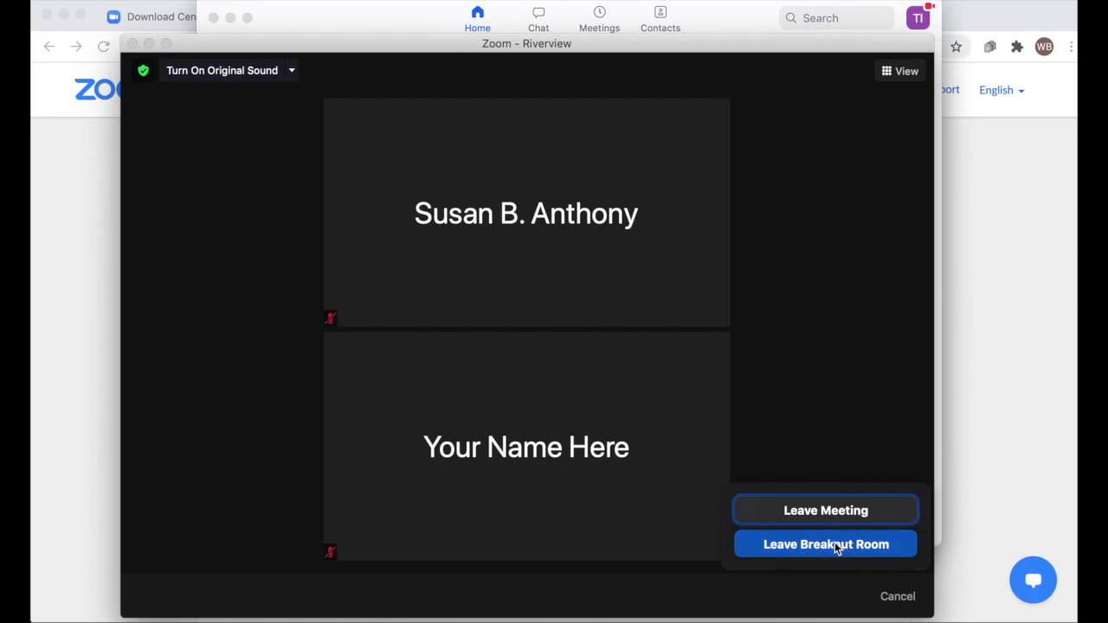